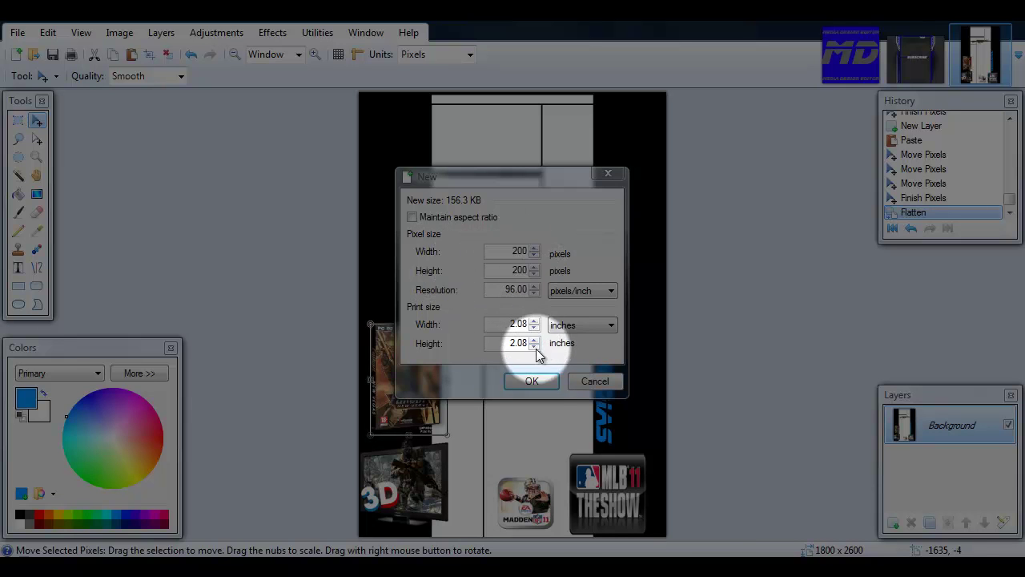
- Accept the 200 × 200 pixel size in the New Image dialog
click(535, 380)
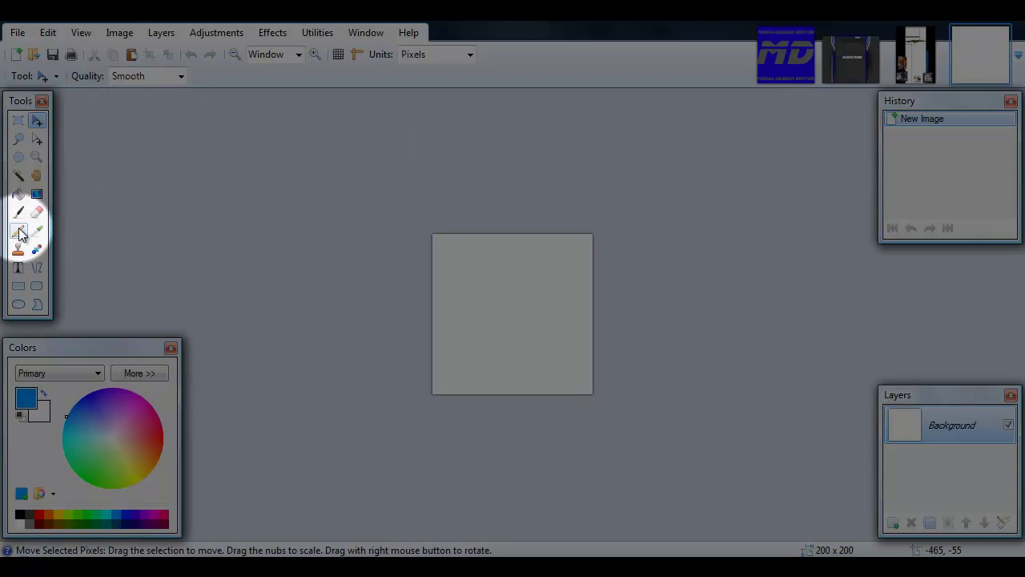
- Paint-bucket the whole blank canvas in solid red
click(18, 194)
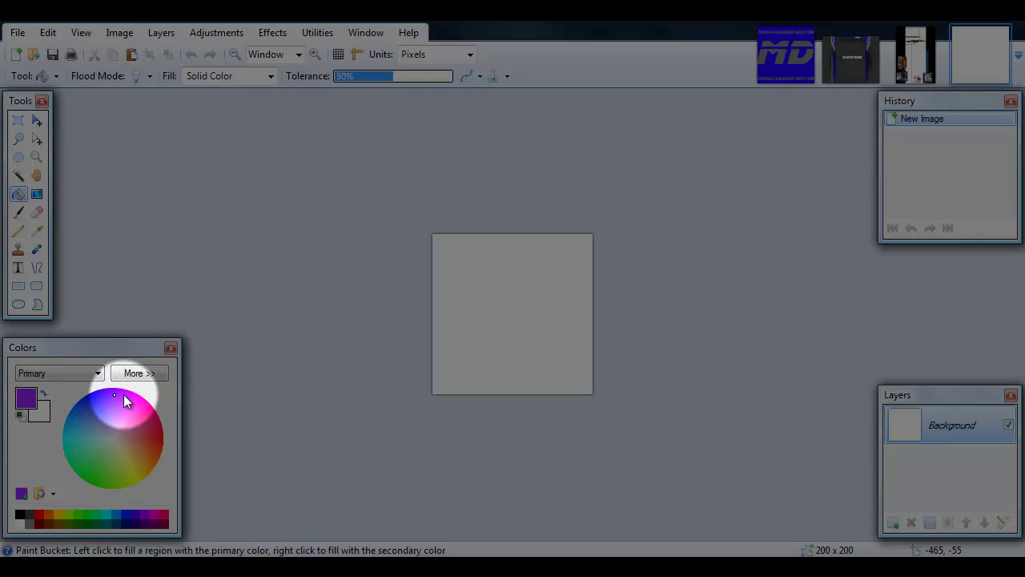
mouse_move(124, 401)
mouse_down()
mouse_move(183, 508)
mouse_move(90, 506)
mouse_move(166, 440)
mouse_up()
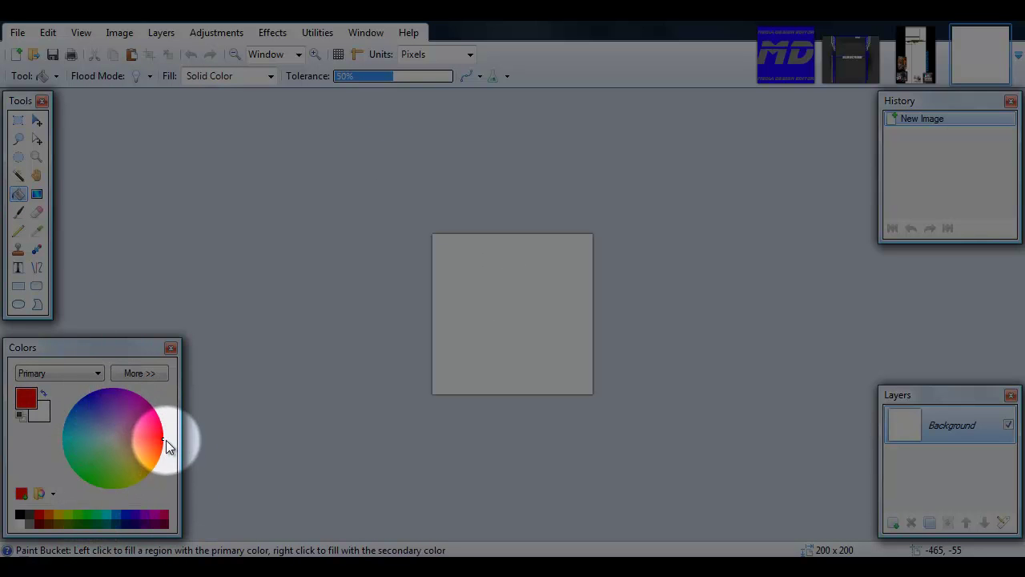
click(492, 324)
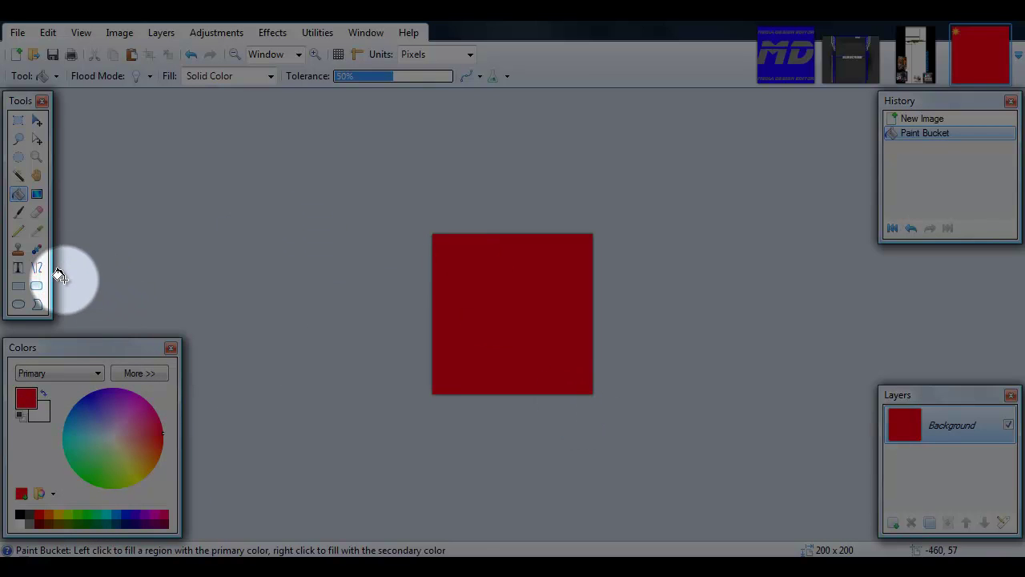
click(18, 286)
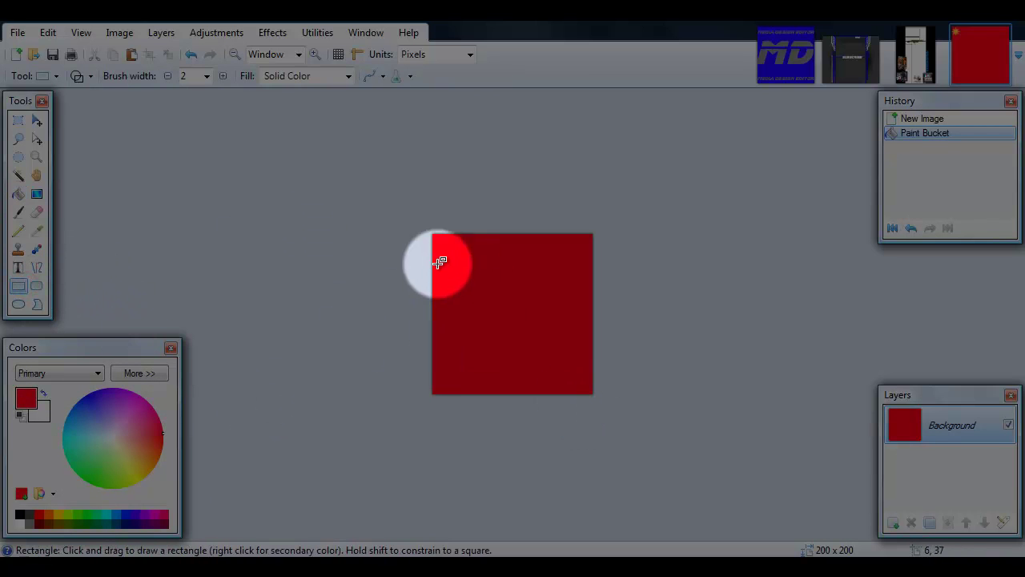
- On a new layer, draw a thin blue rectangle outline inset from the canvas edges
drag(436, 235, 586, 378)
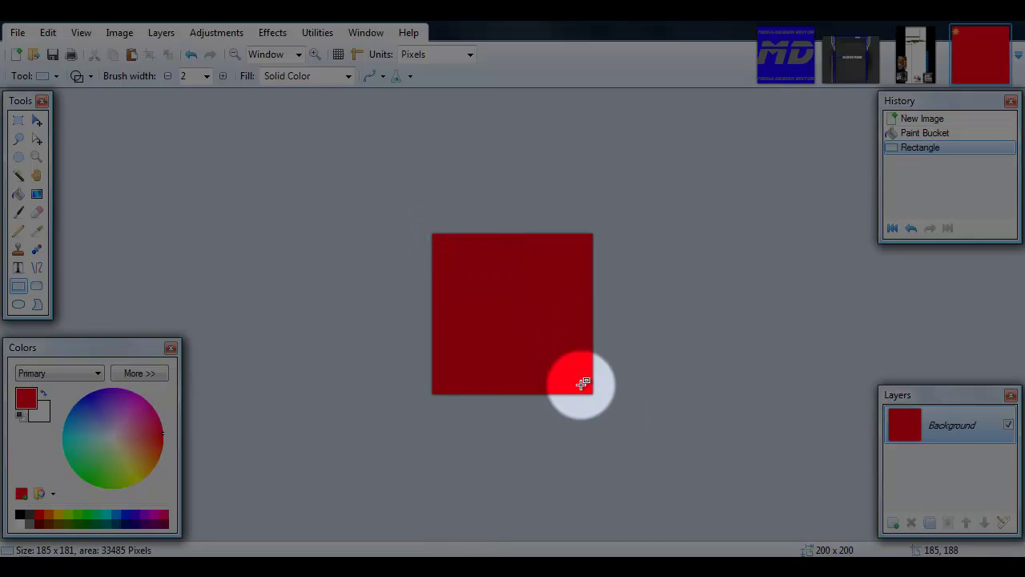
click(893, 525)
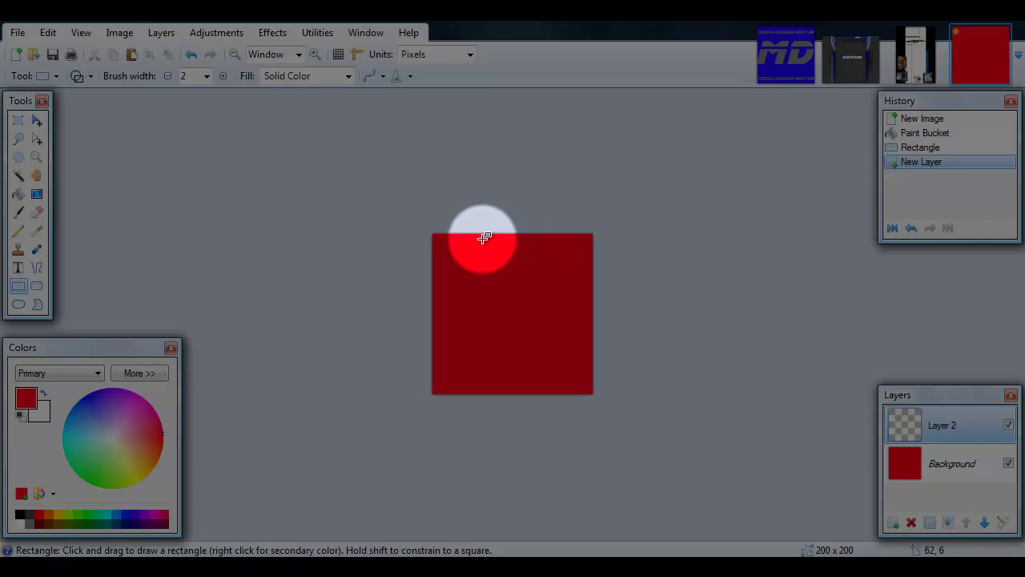
drag(439, 239, 568, 383)
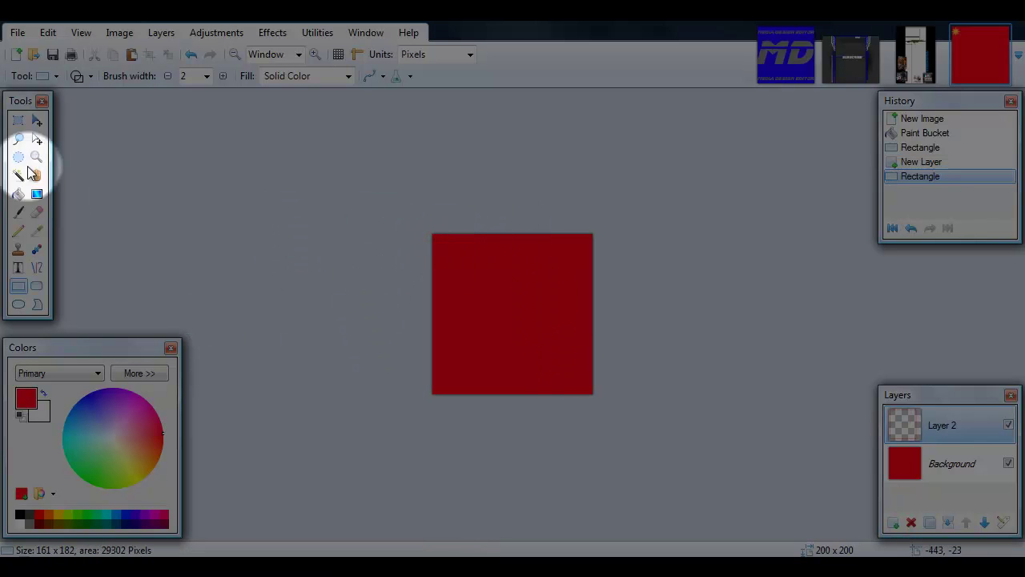
click(91, 394)
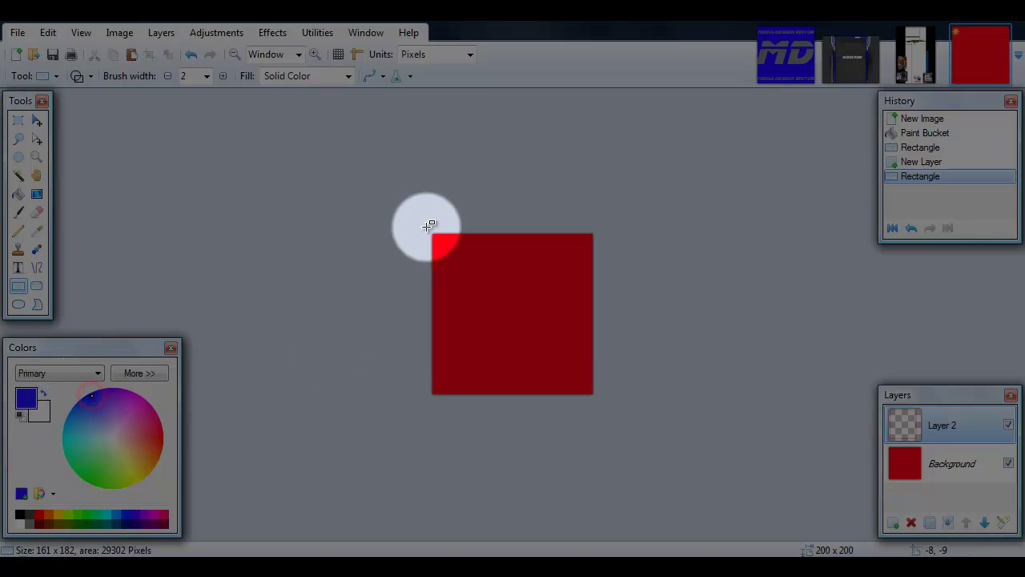
mouse_move(436, 242)
mouse_down()
mouse_move(485, 265)
mouse_move(586, 386)
mouse_up()
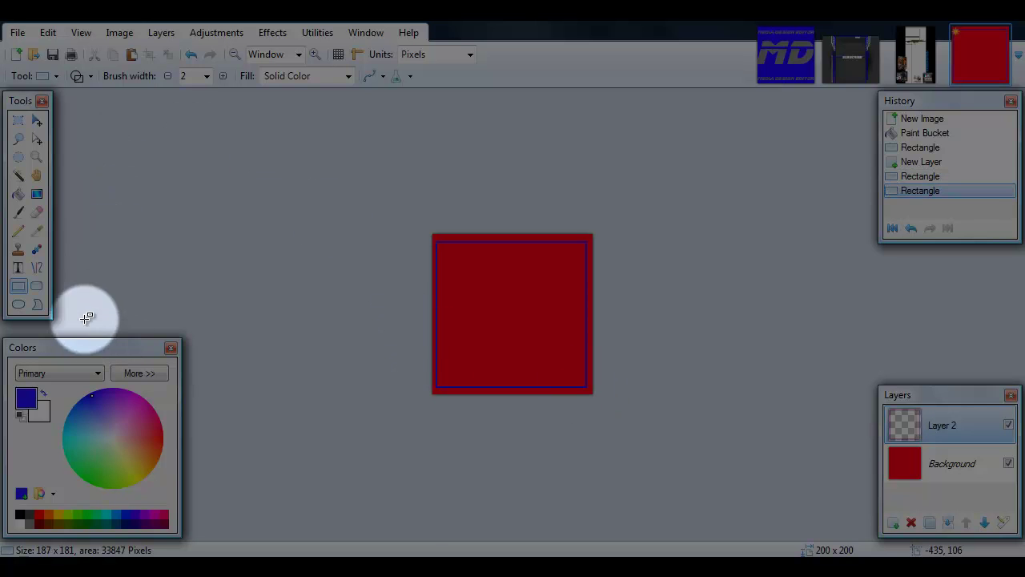
click(18, 193)
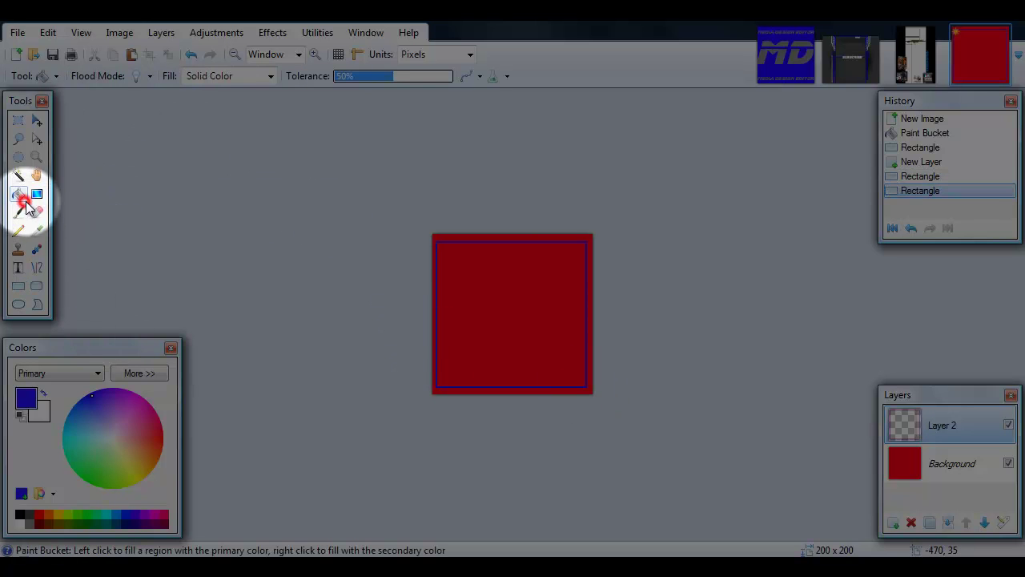
- Bucket-fill the strips between the outline and canvas edge with blue
click(478, 232)
click(582, 233)
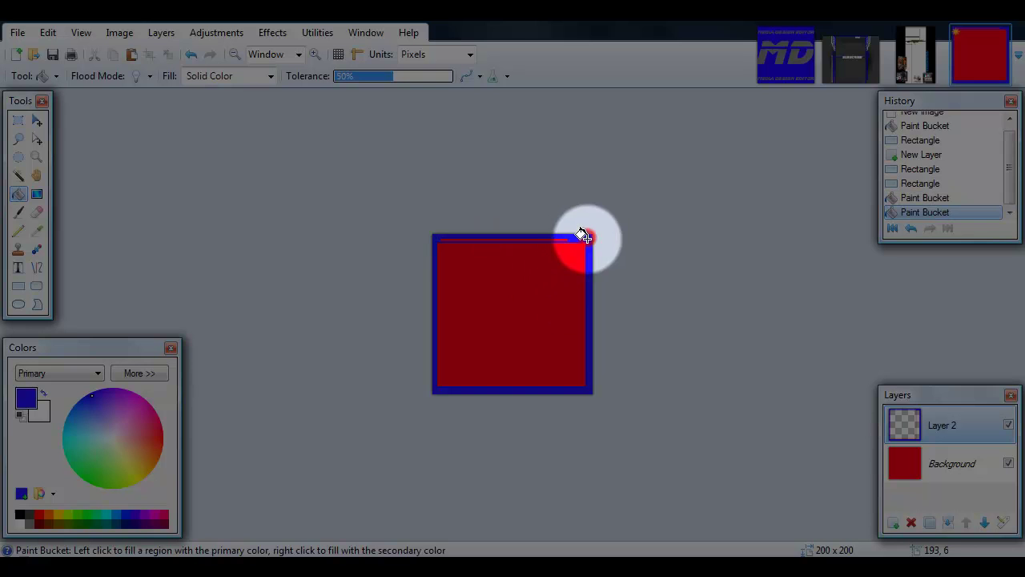
click(556, 233)
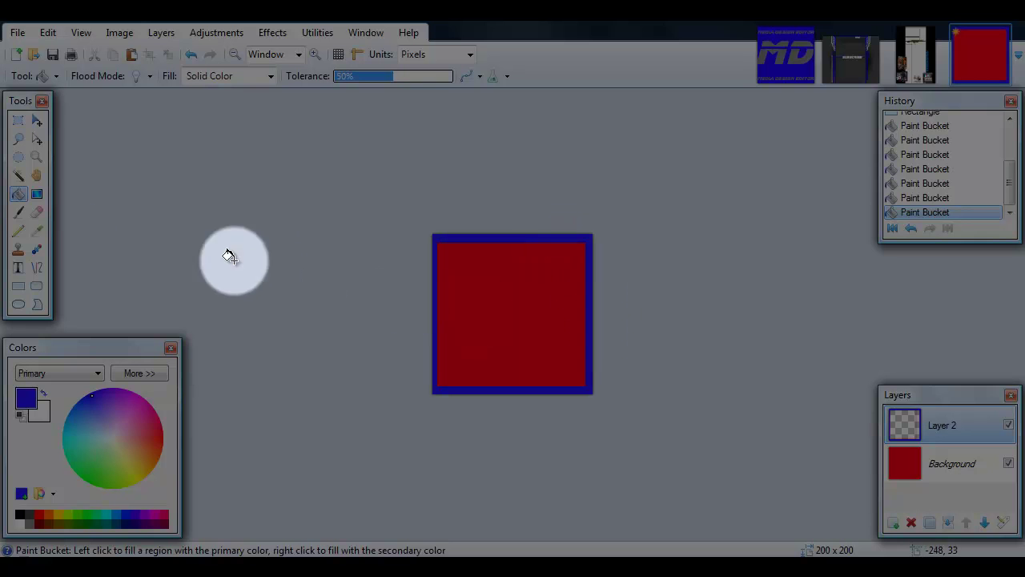
- Set the Text tool to Blade Runner Movie Font, size 108, with a cursor on the canvas
click(18, 268)
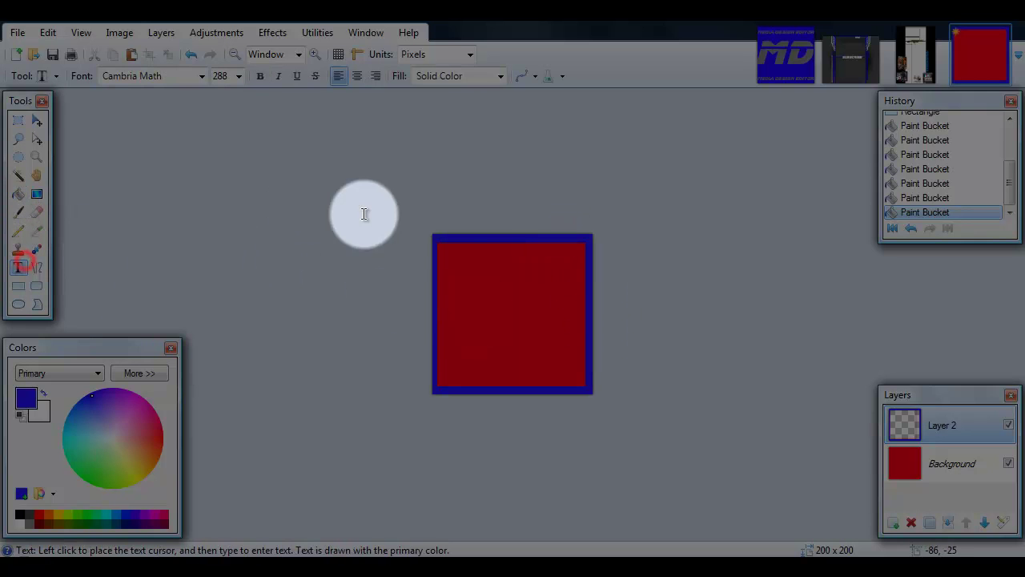
click(458, 309)
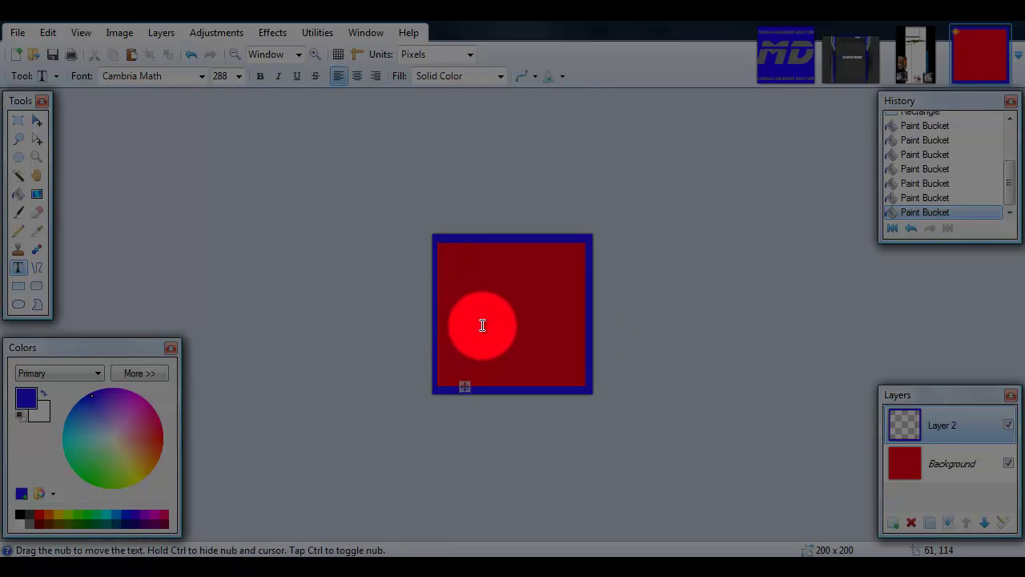
click(238, 75)
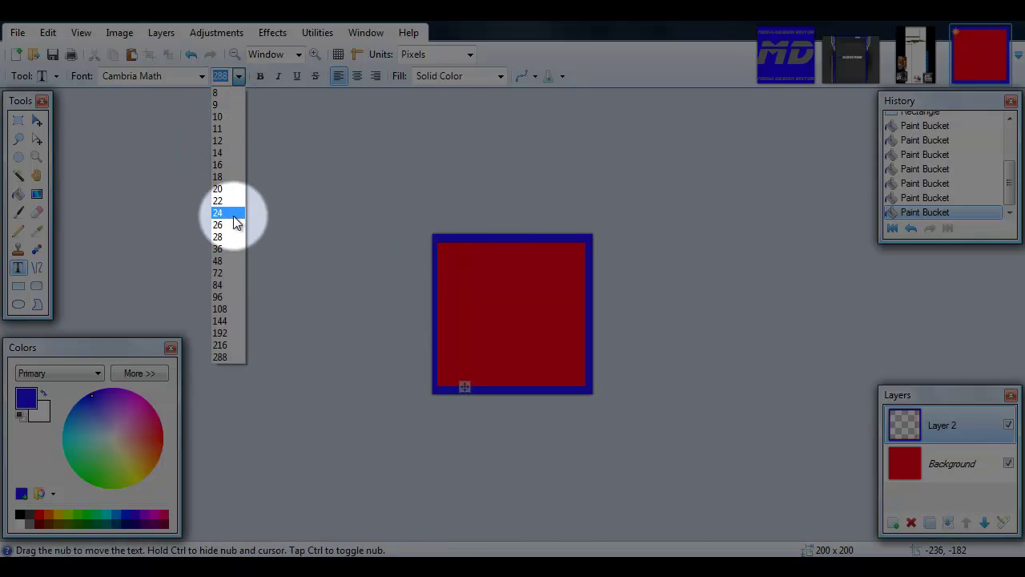
click(234, 310)
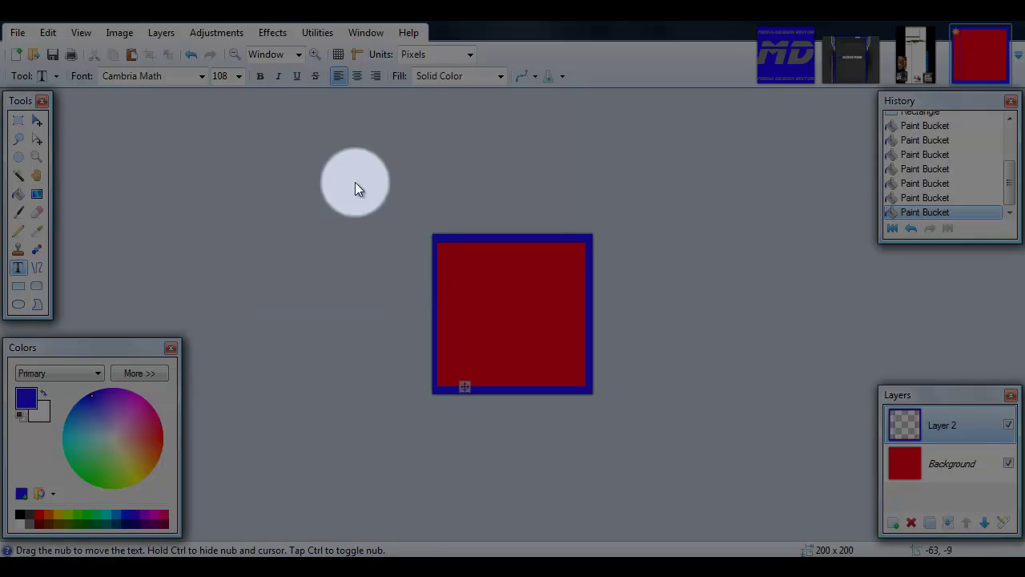
click(199, 80)
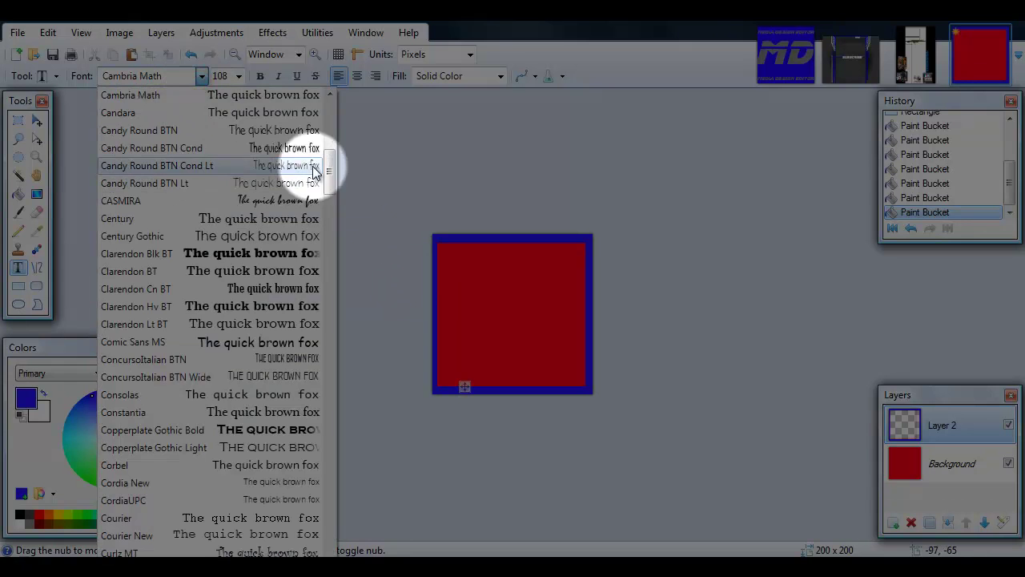
drag(325, 165, 324, 114)
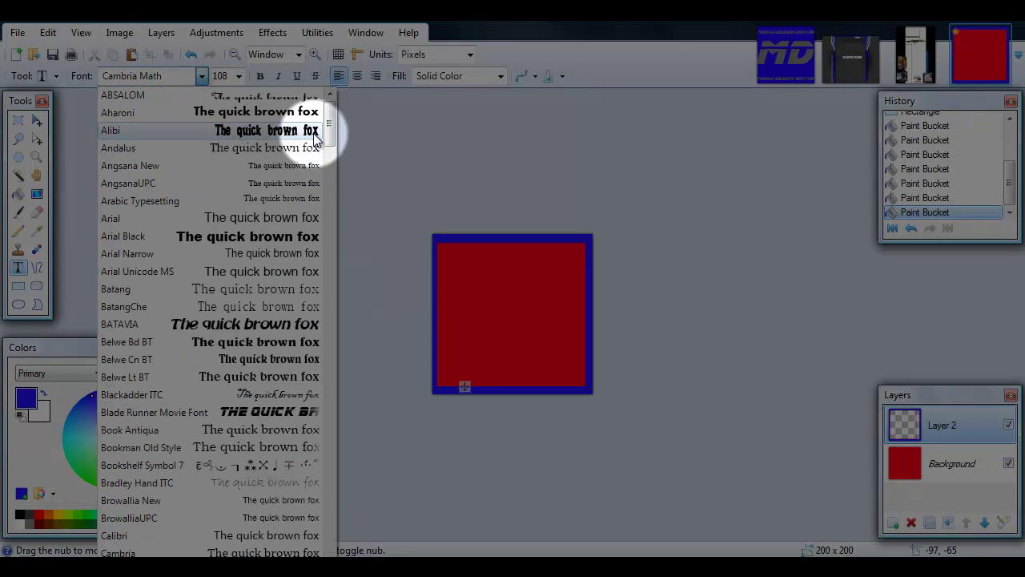
click(291, 408)
click(523, 299)
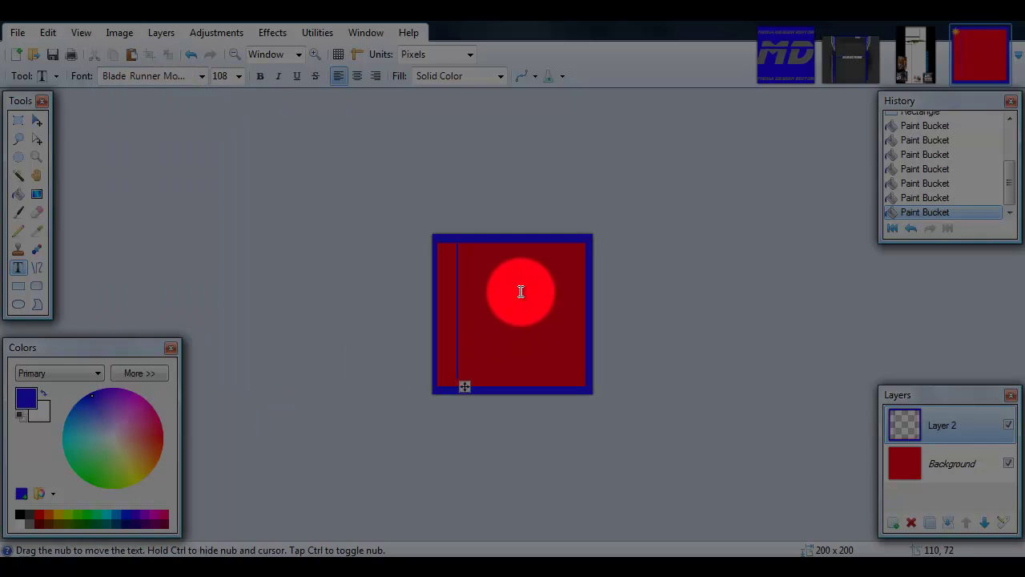
- Type the MD initials and reduce their size to 72
text(M)
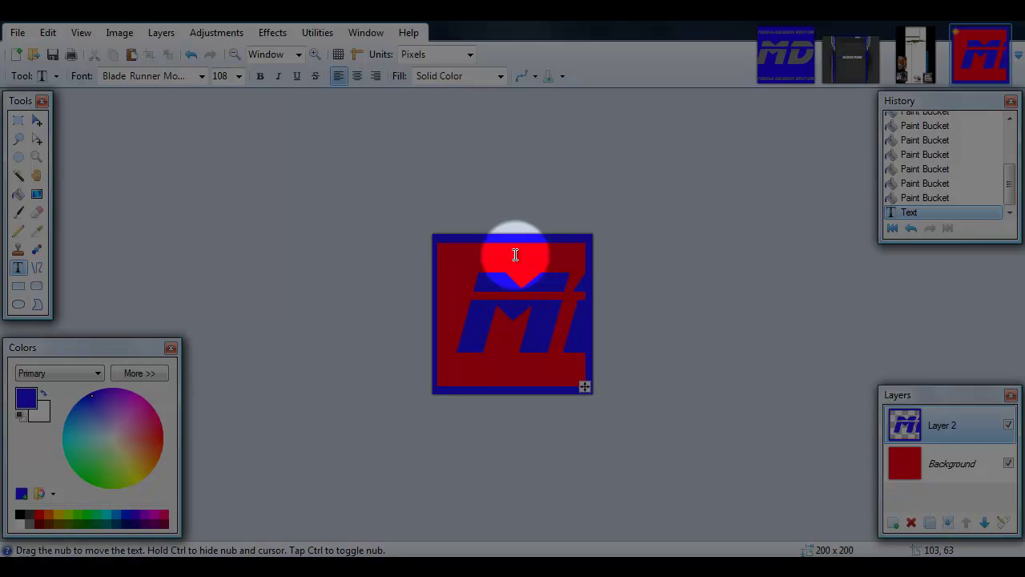
click(239, 75)
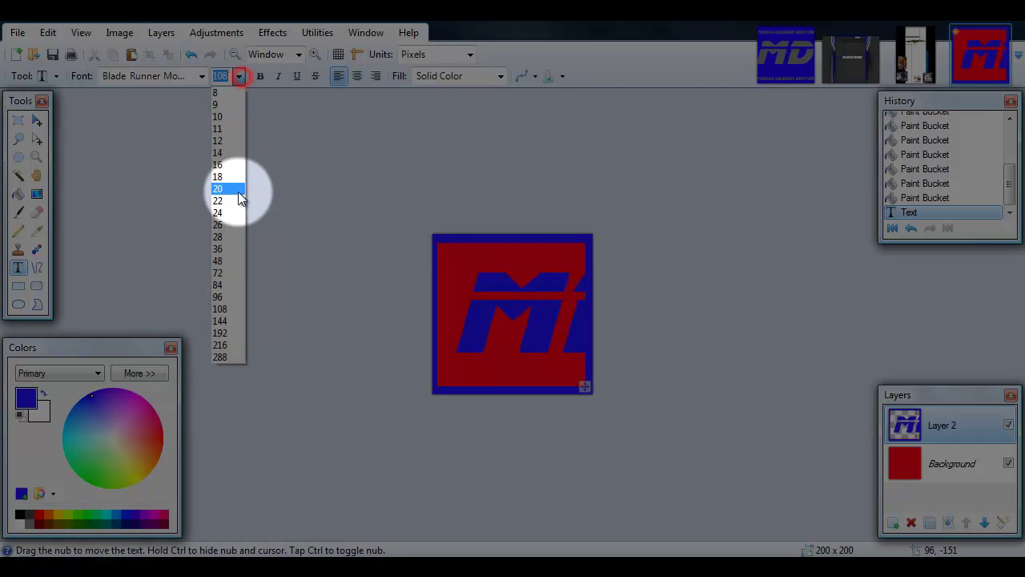
click(222, 274)
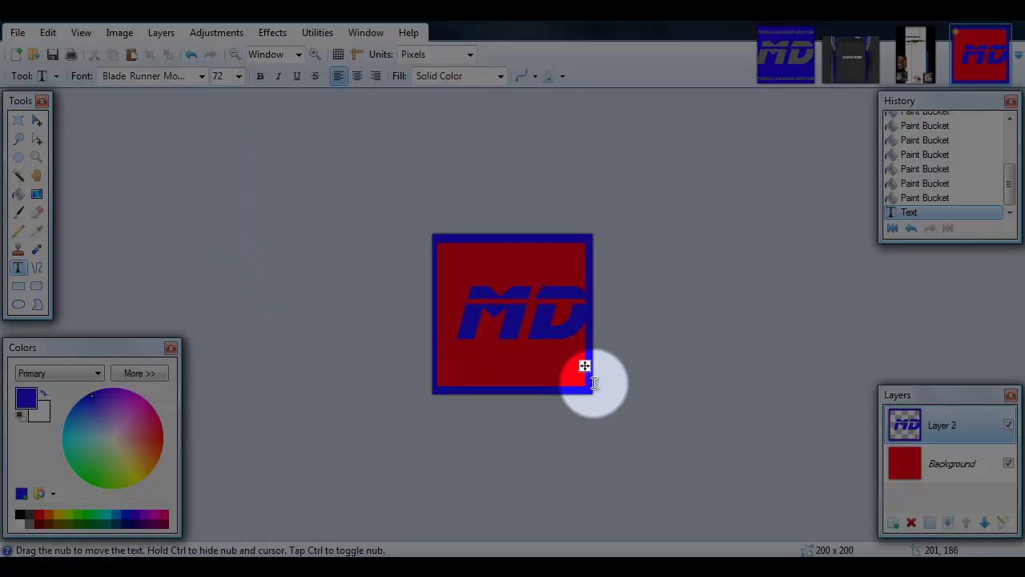
- Drag the MD lettering into position across the upper part of the square
mouse_move(584, 366)
mouse_down()
mouse_move(559, 361)
mouse_move(572, 339)
mouse_up()
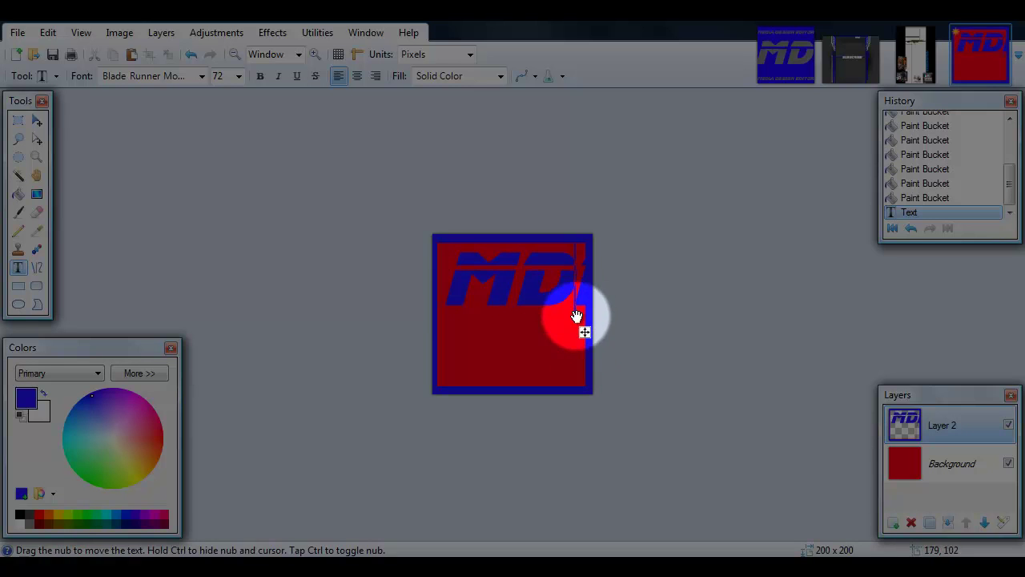
drag(584, 309, 563, 299)
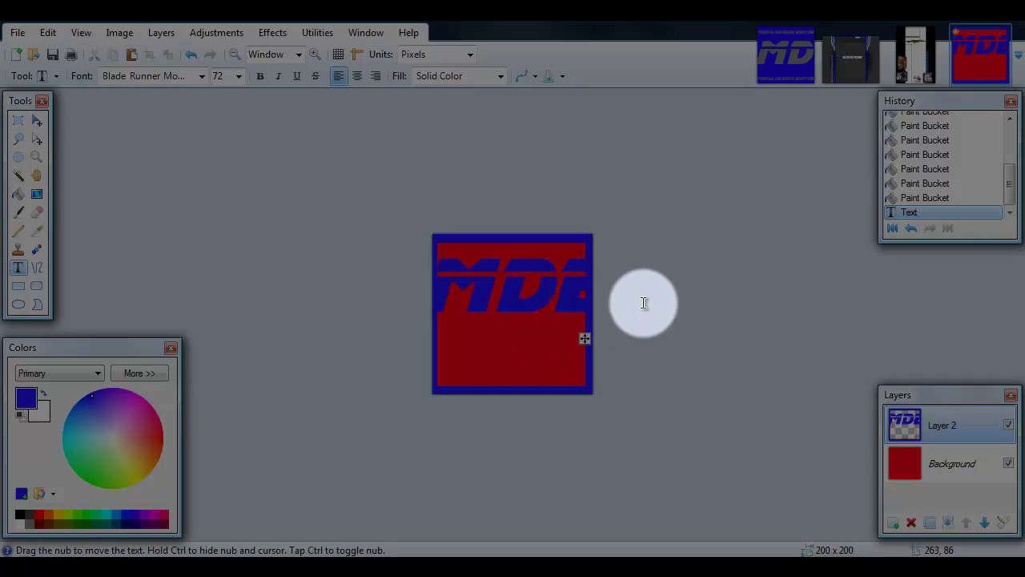
drag(562, 338, 573, 338)
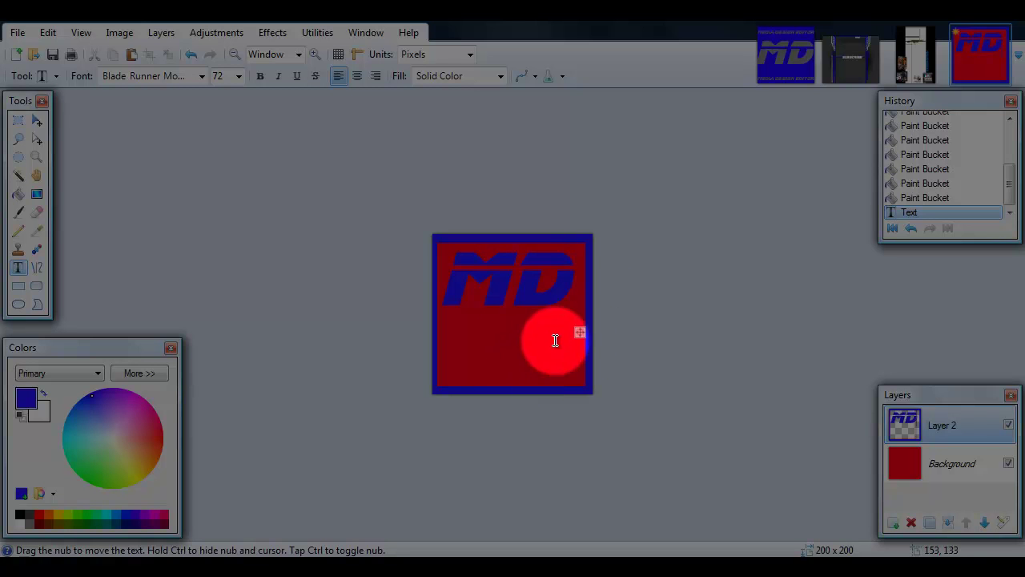
- Nudge MD right, then start size-20 text on a new layer near the bottom
drag(576, 335, 580, 331)
click(894, 522)
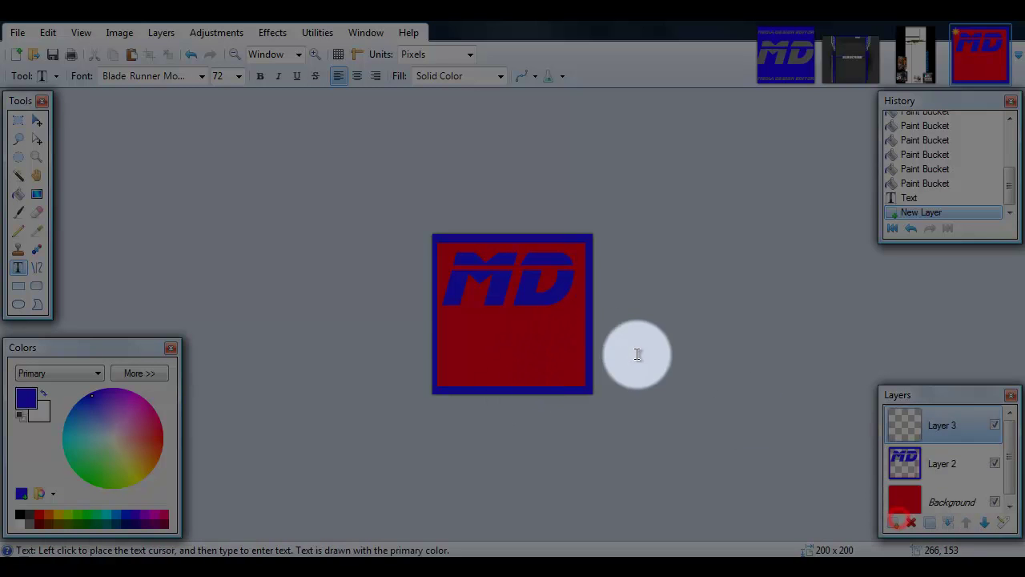
click(463, 345)
drag(463, 344, 499, 382)
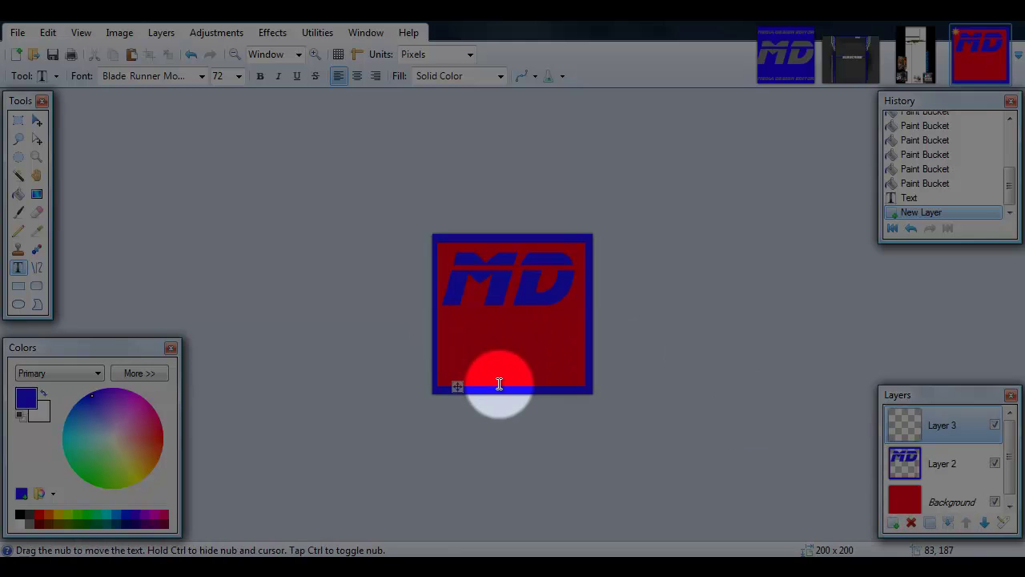
click(238, 76)
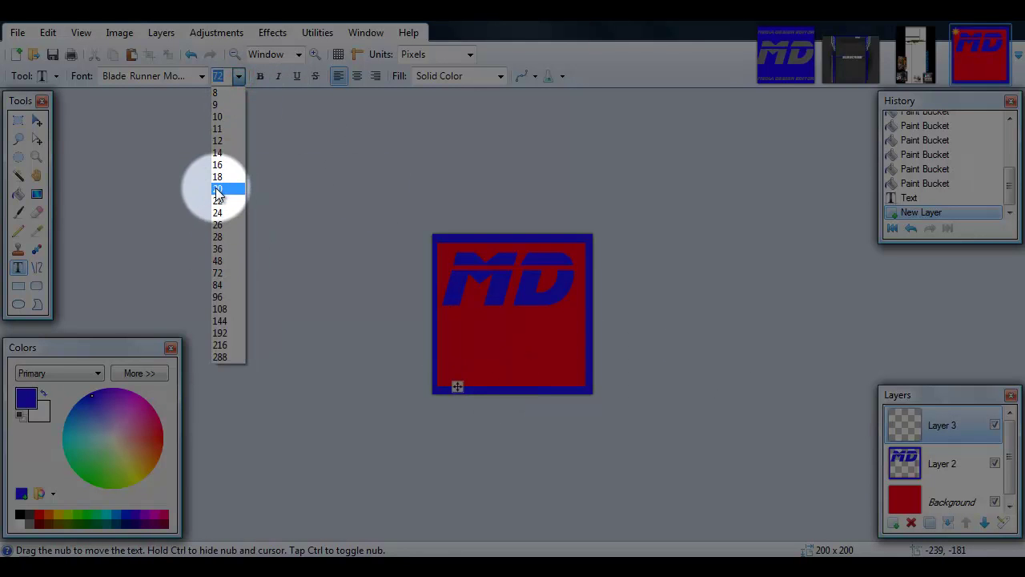
click(218, 192)
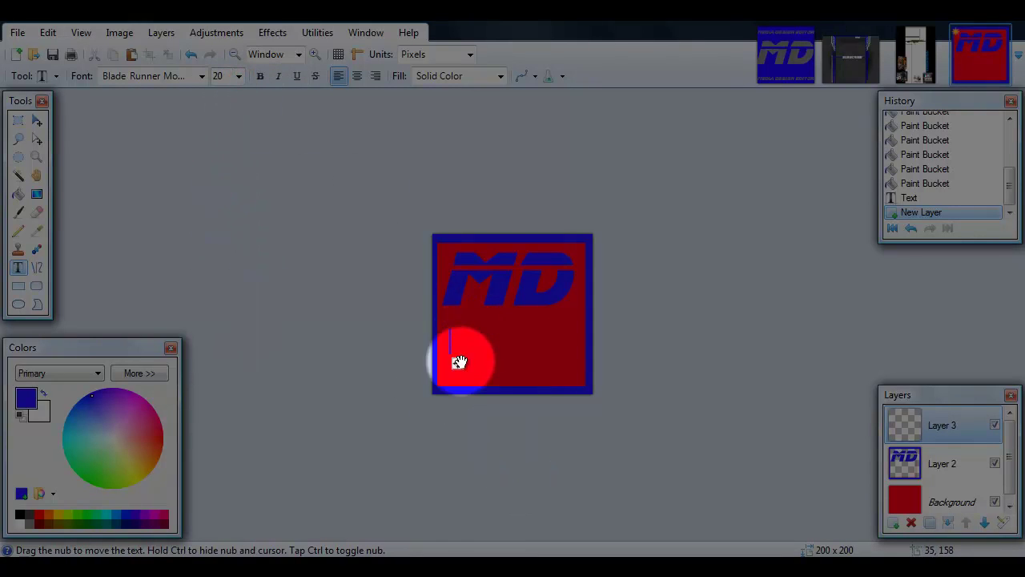
click(453, 359)
- Type SUBSCRIBE BEST DESIGNER, shrink it to size 14, and move it toward the bottom
text(SUBSCRIBE)
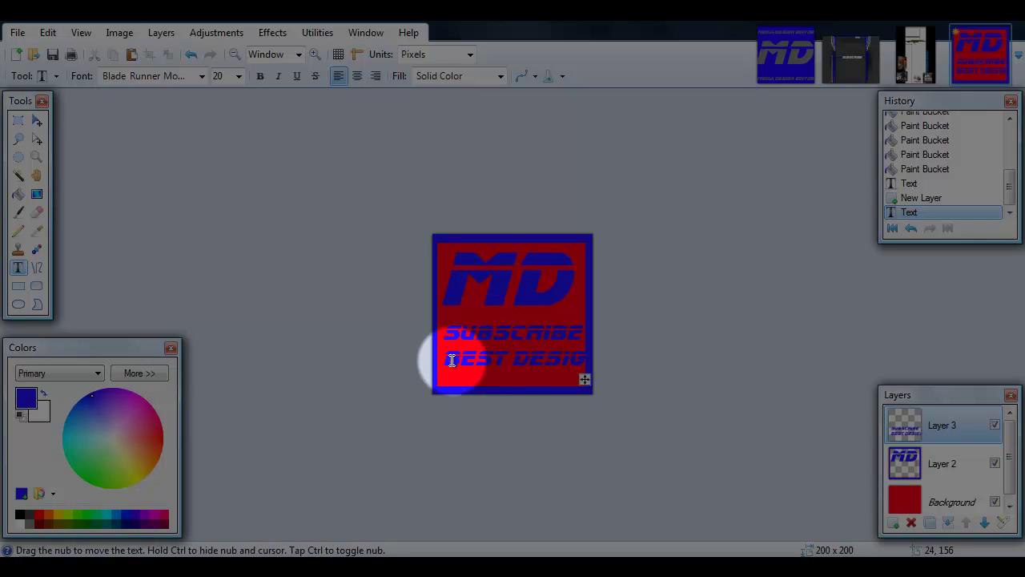
click(239, 76)
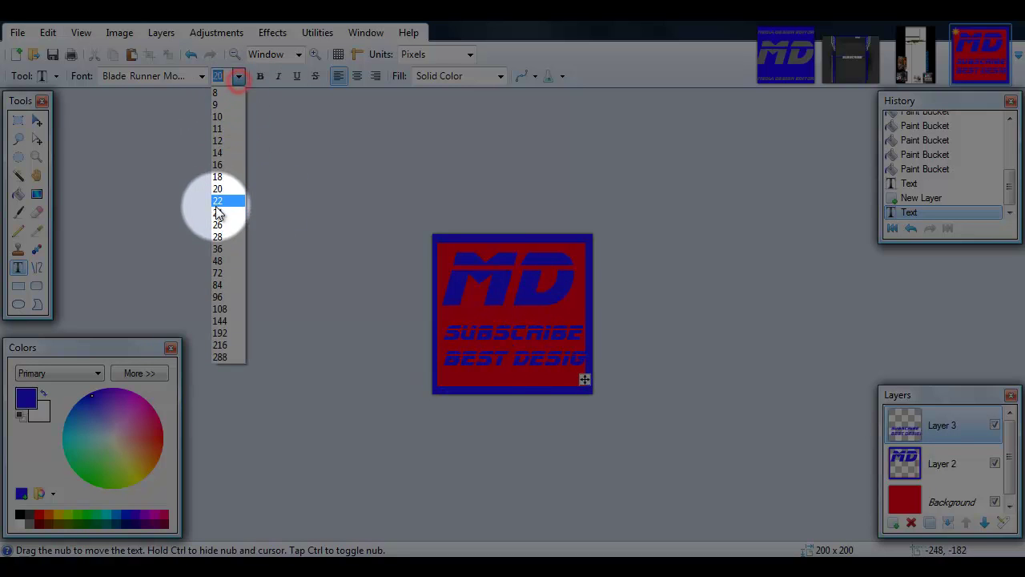
click(217, 152)
click(520, 346)
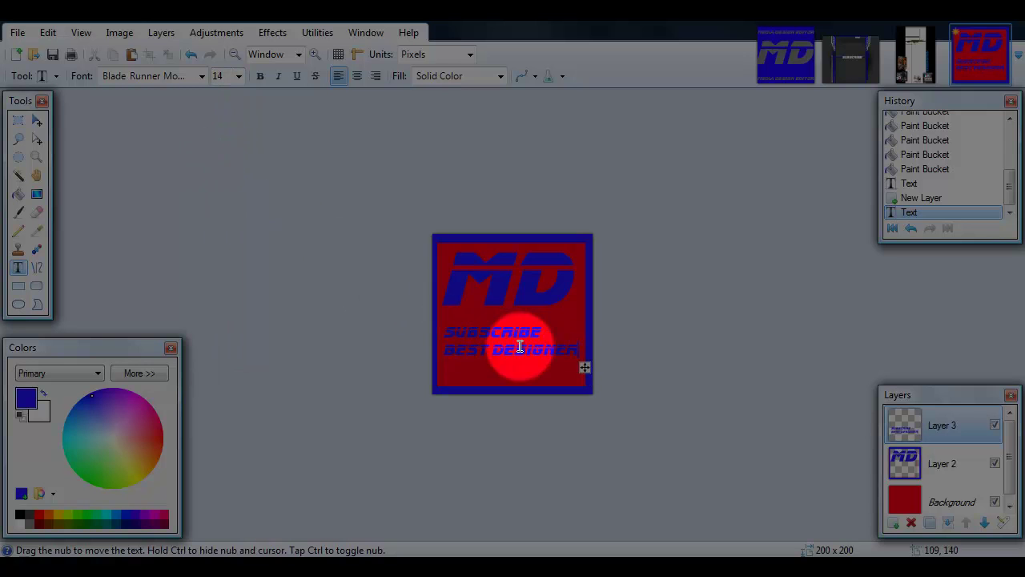
drag(585, 367, 586, 385)
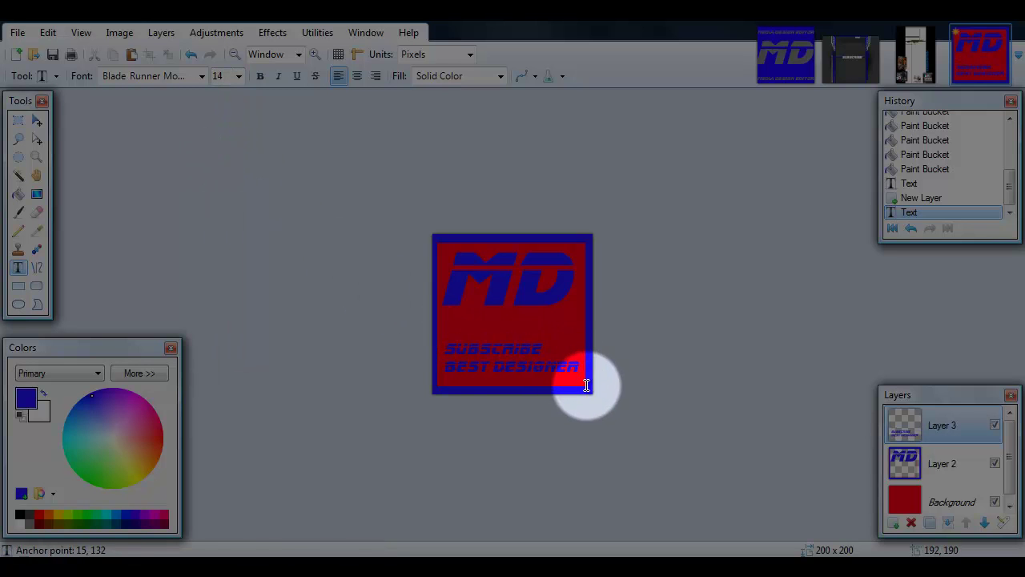
click(443, 353)
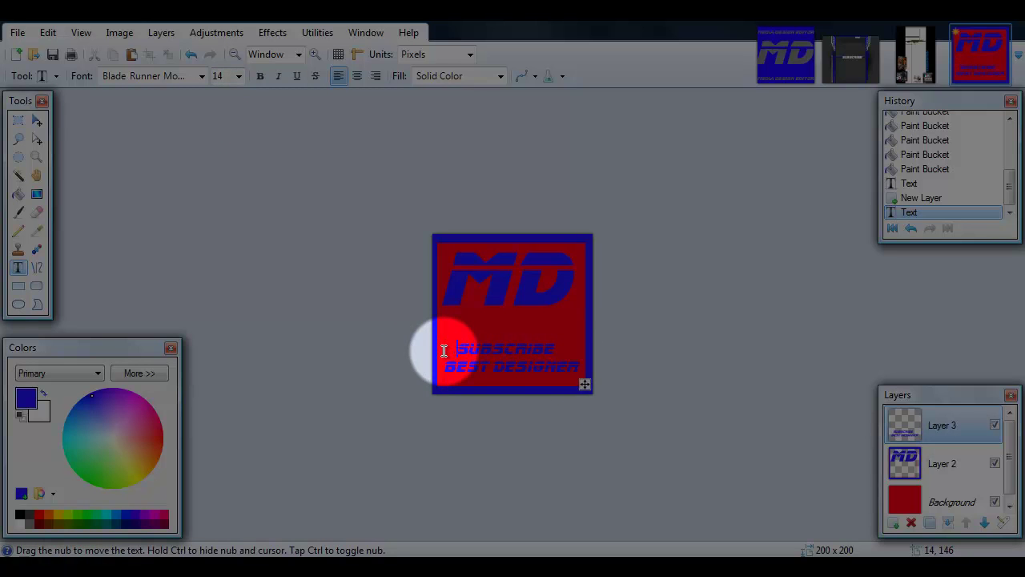
click(585, 390)
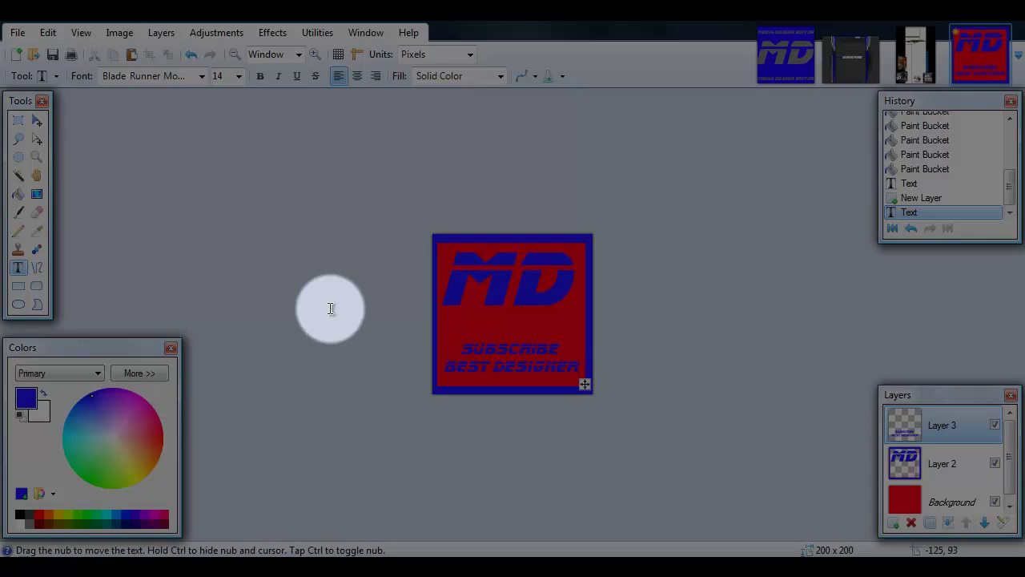
- Apply Effects > Photo > Glow with radius 13 to the caption layer
click(273, 32)
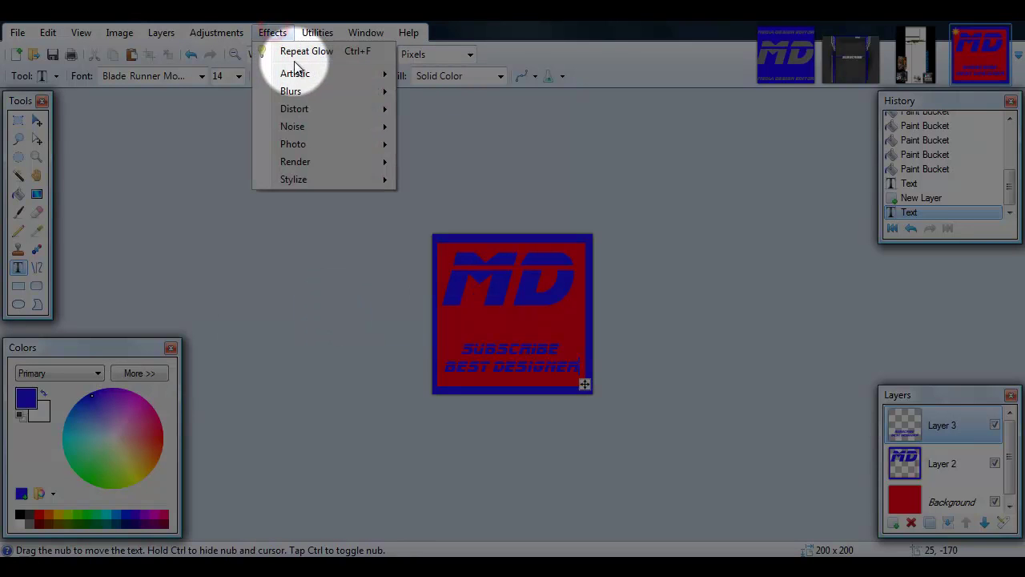
click(310, 141)
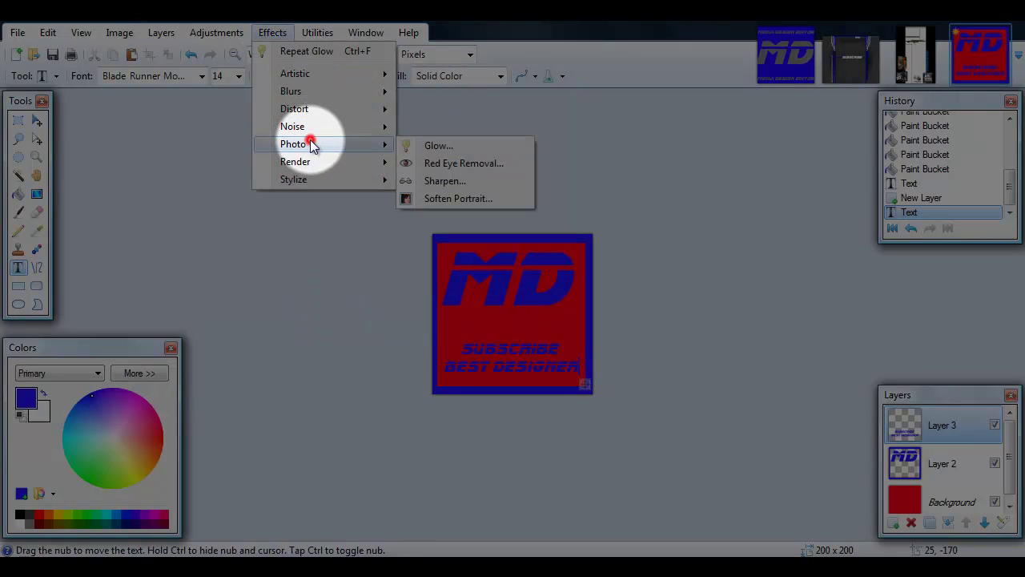
click(438, 145)
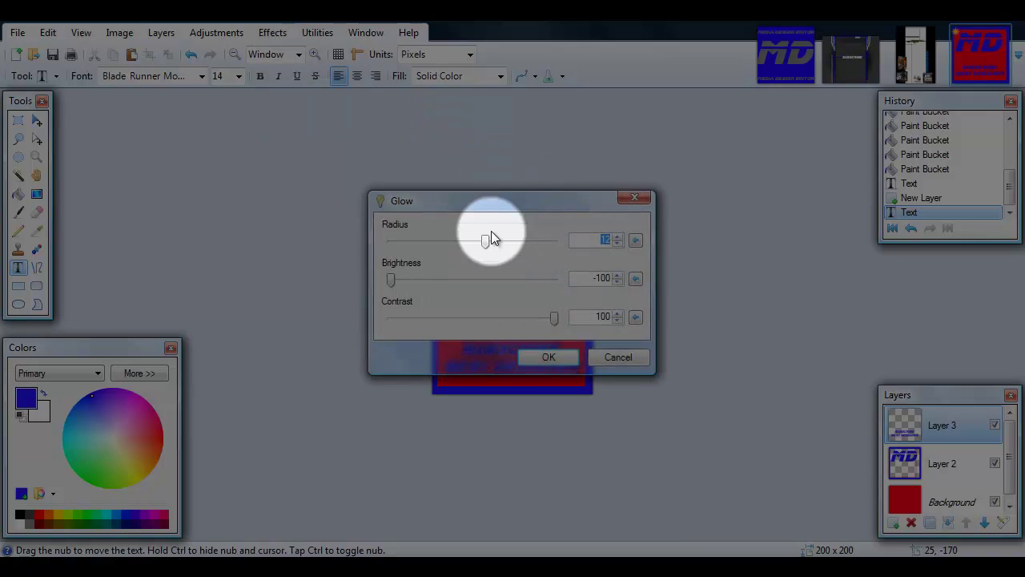
drag(508, 203, 214, 159)
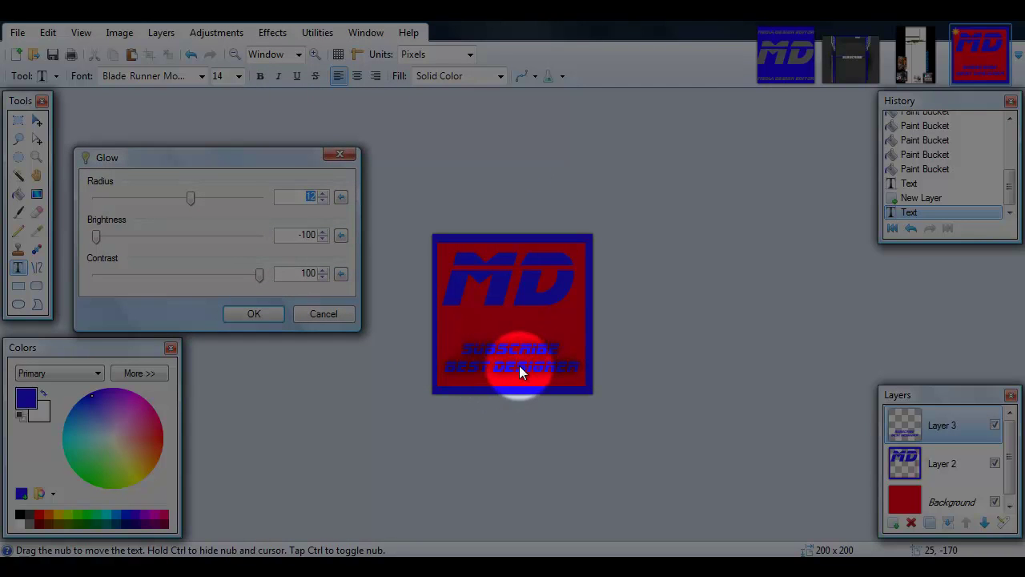
drag(196, 202, 202, 202)
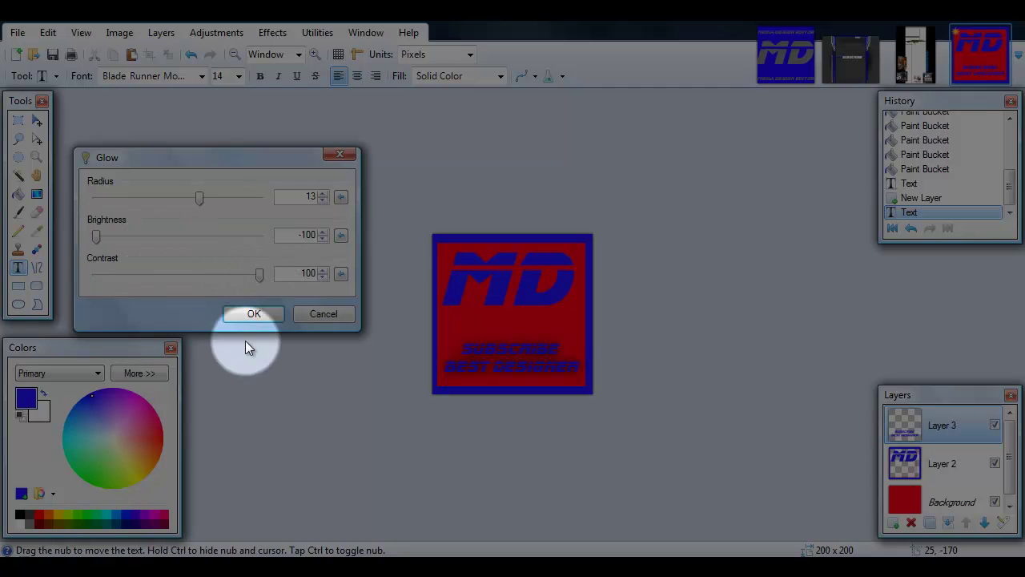
click(276, 313)
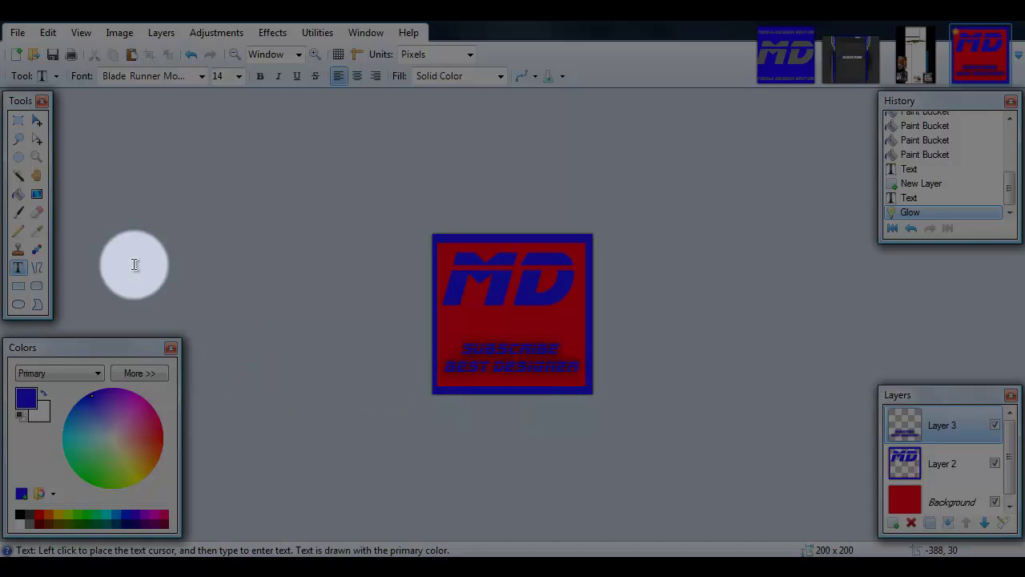
click(37, 249)
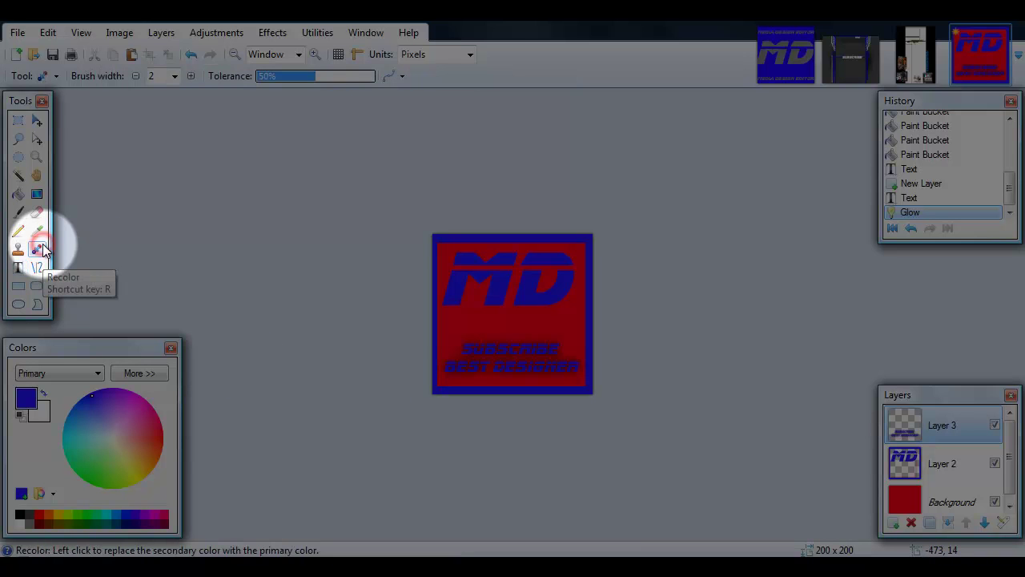
click(20, 250)
click(36, 231)
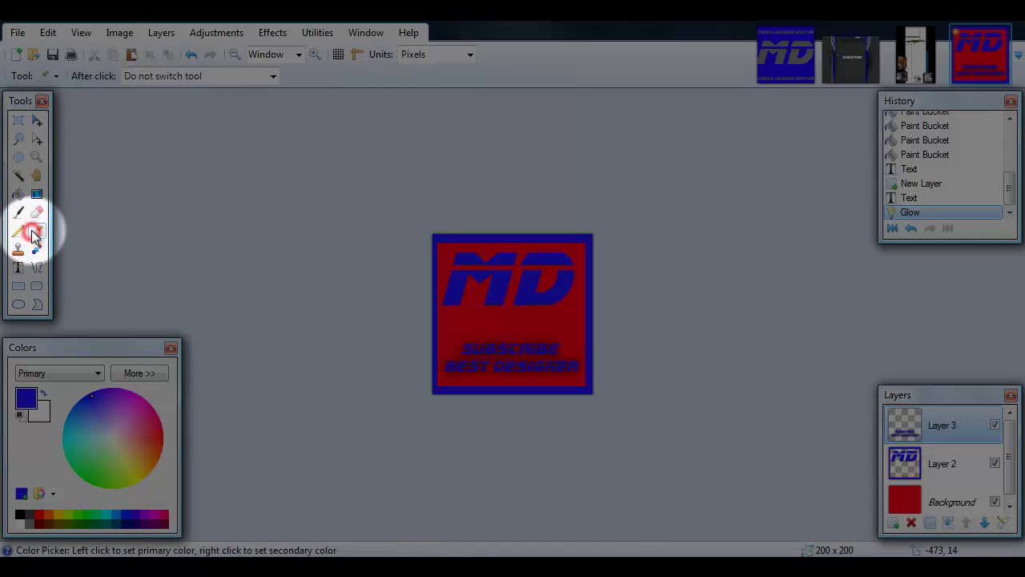
click(36, 212)
click(33, 194)
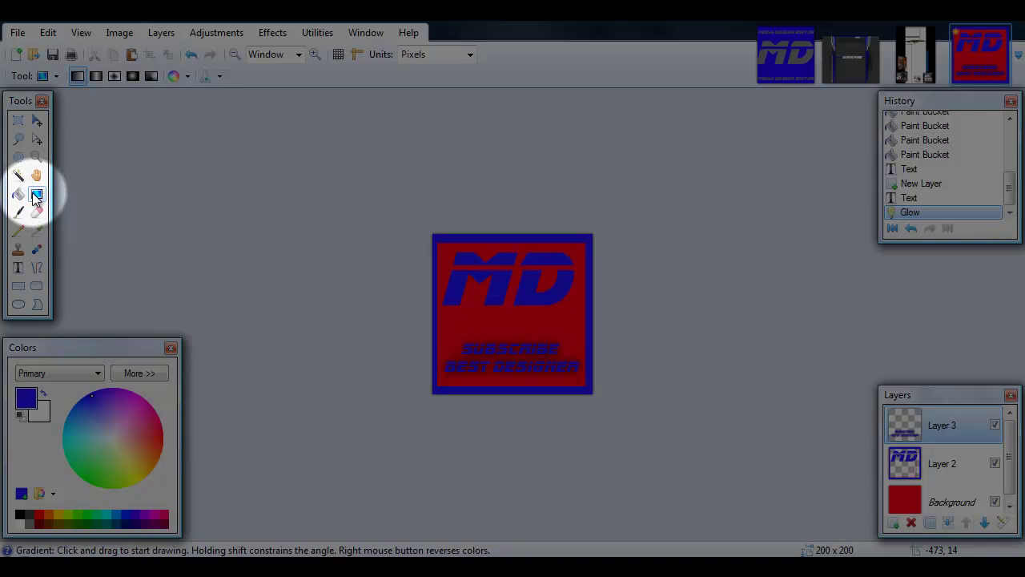
click(49, 77)
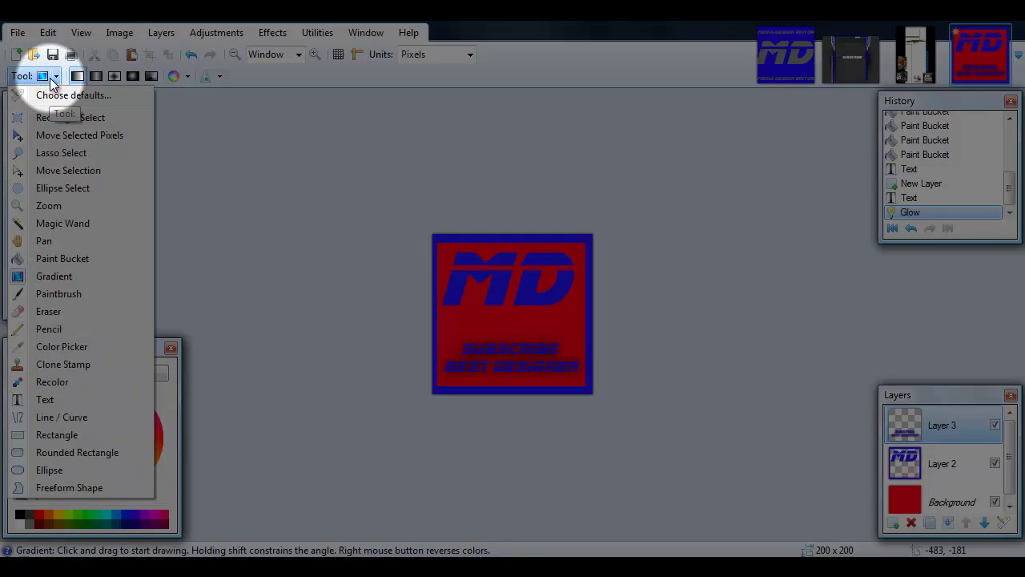
drag(309, 389, 111, 74)
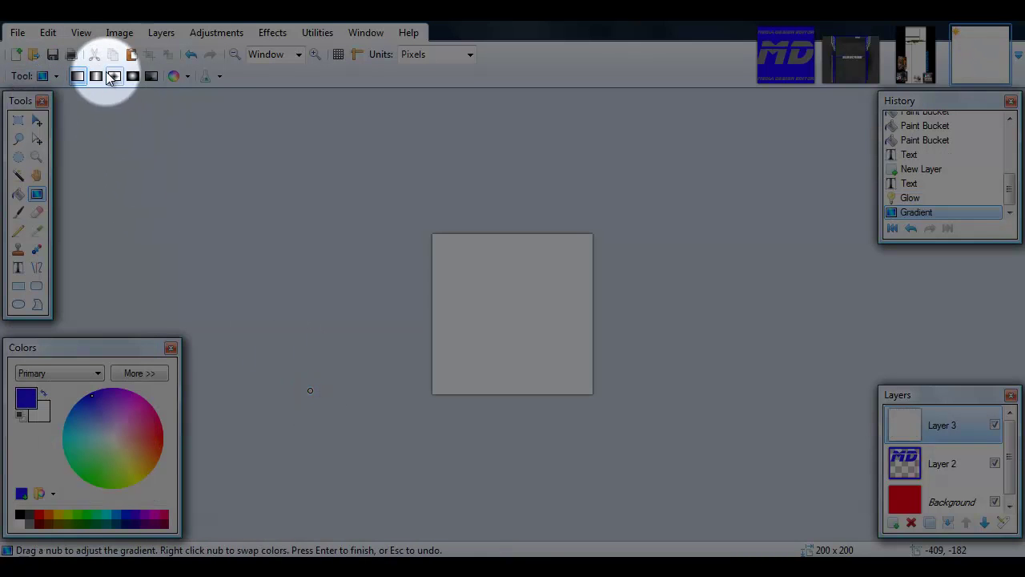
click(48, 33)
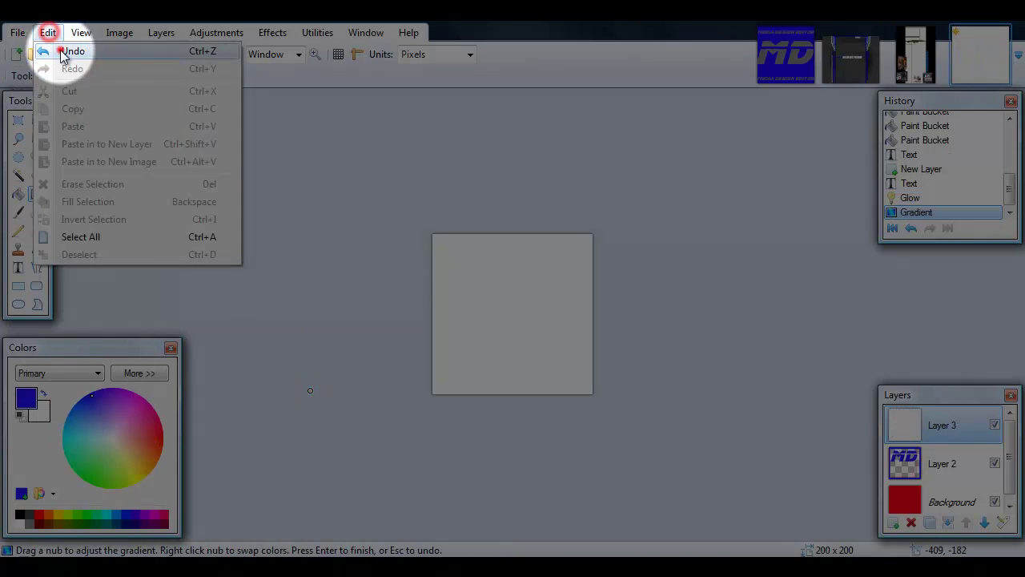
click(64, 52)
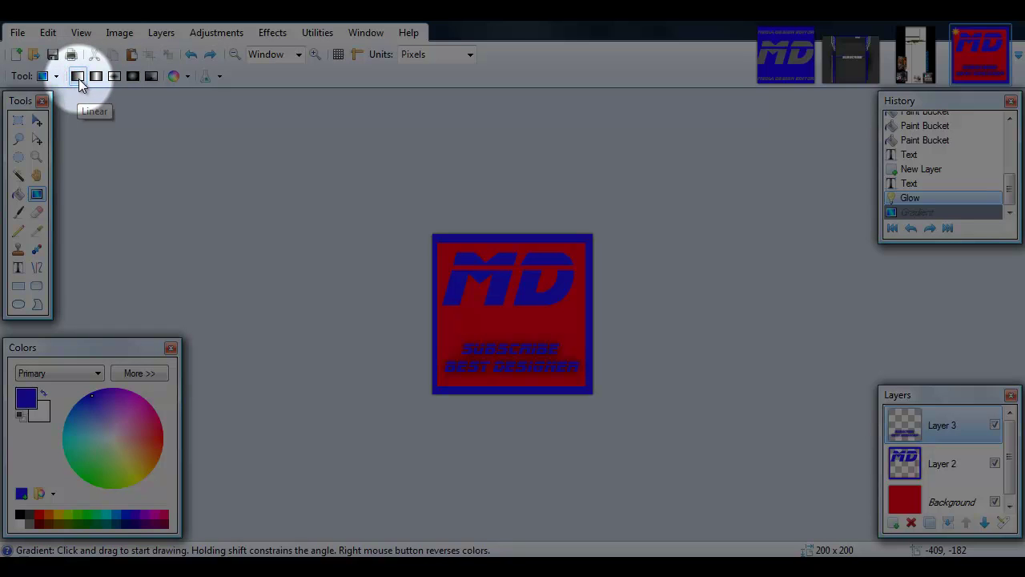
click(94, 76)
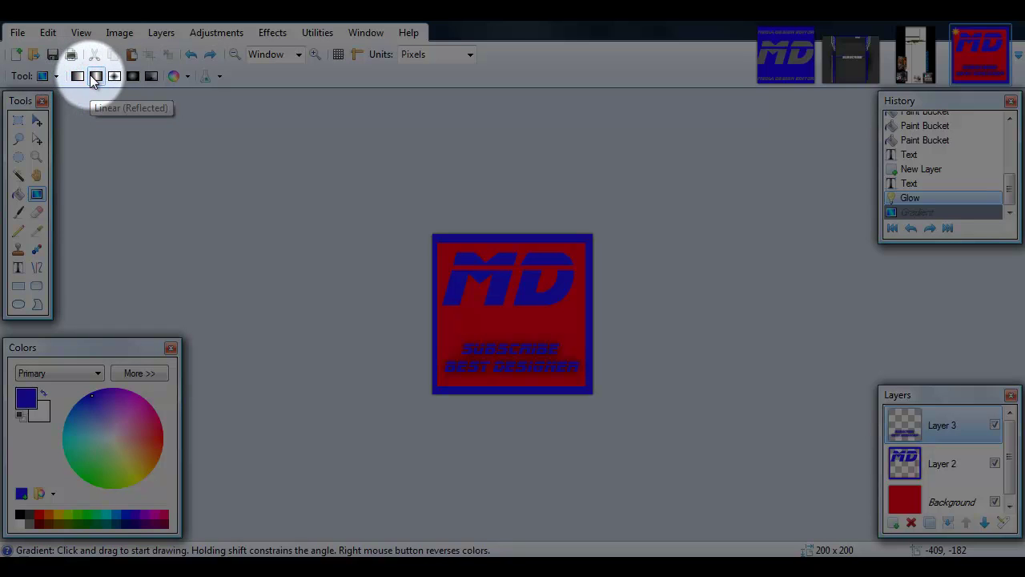
drag(428, 392, 433, 397)
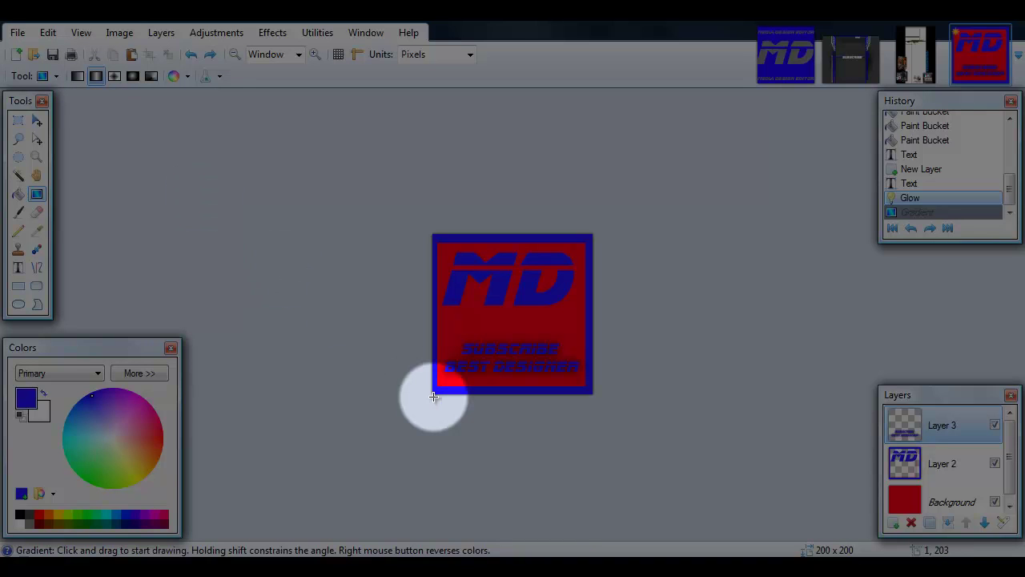